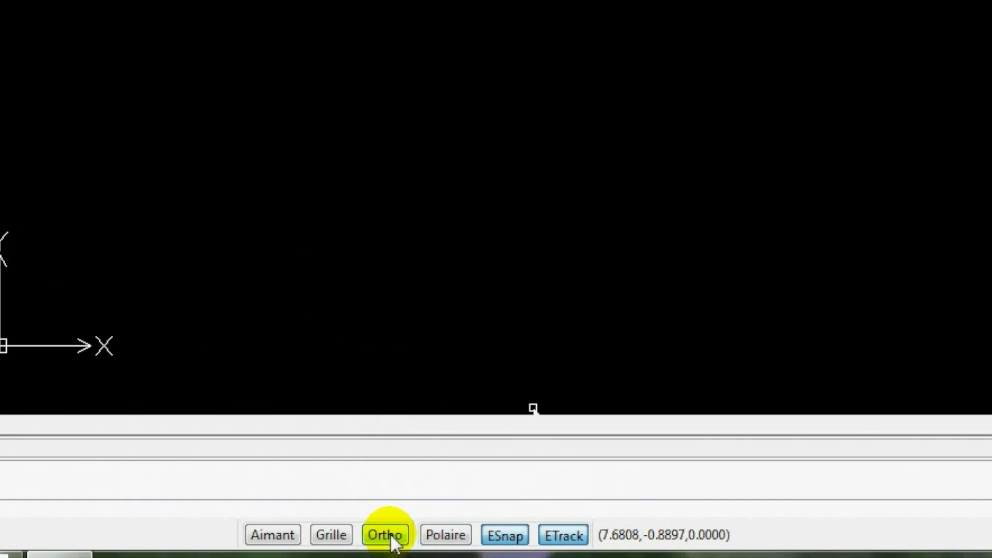
Step: Turn on Ortho mode and draw a connected chain of eight horizontal and vertical line segments above the origin
left_click(391, 538)
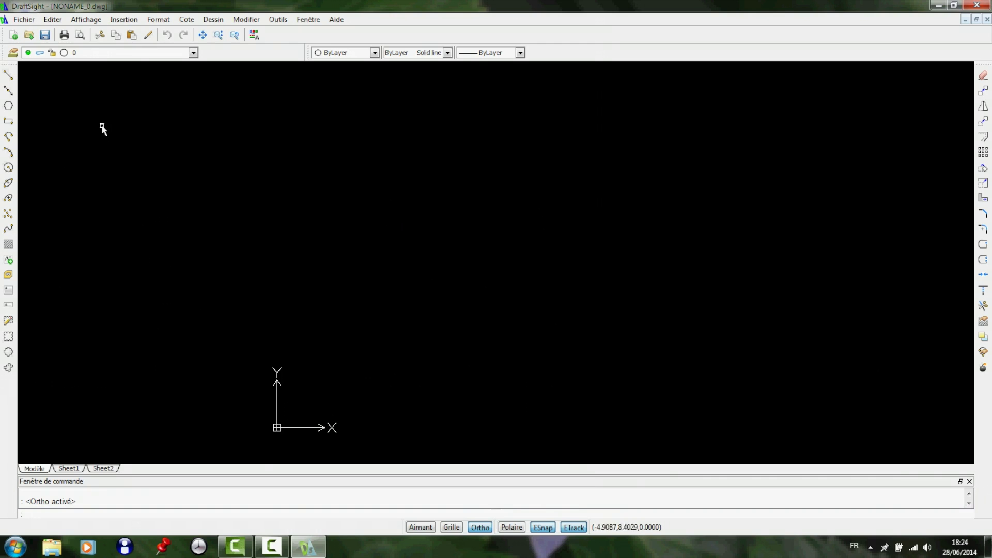
left_click(9, 75)
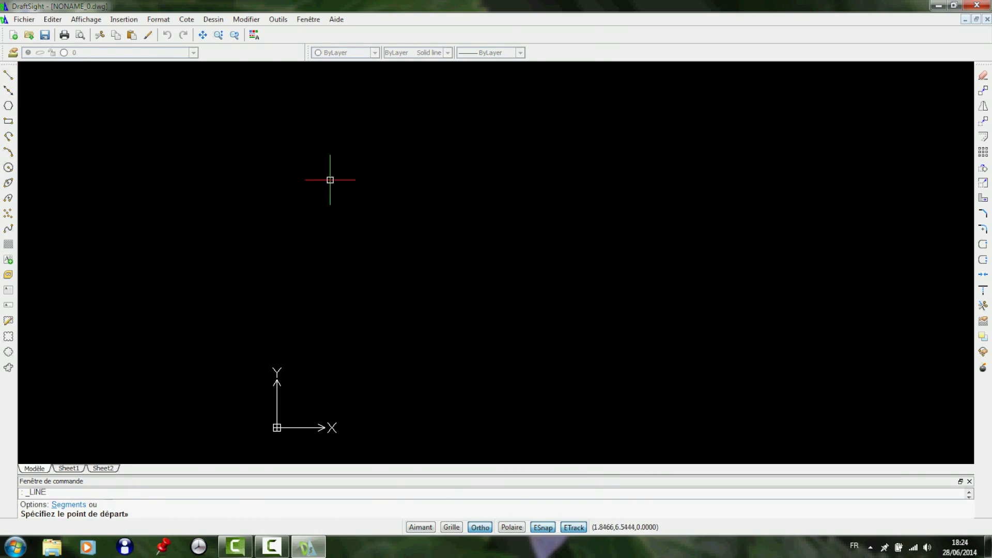
left_click(350, 200)
left_click(497, 200)
left_click(497, 294)
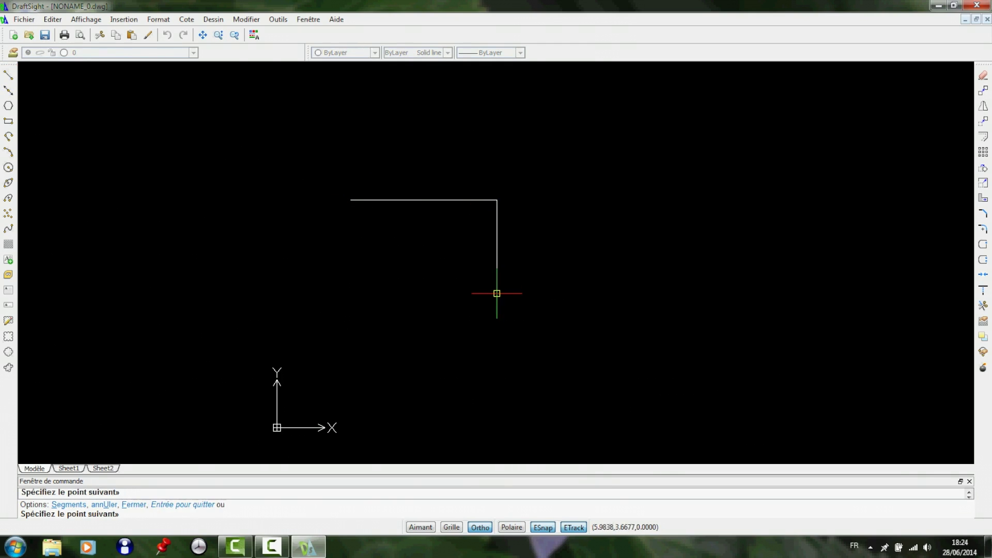
left_click(605, 293)
left_click(605, 166)
left_click(364, 166)
left_click(364, 257)
left_click(441, 256)
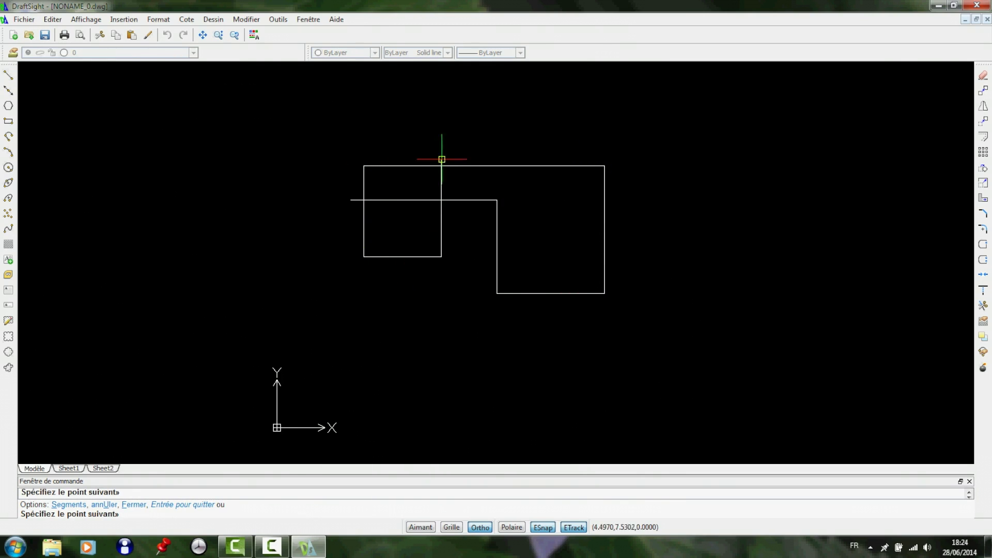
left_click(442, 118)
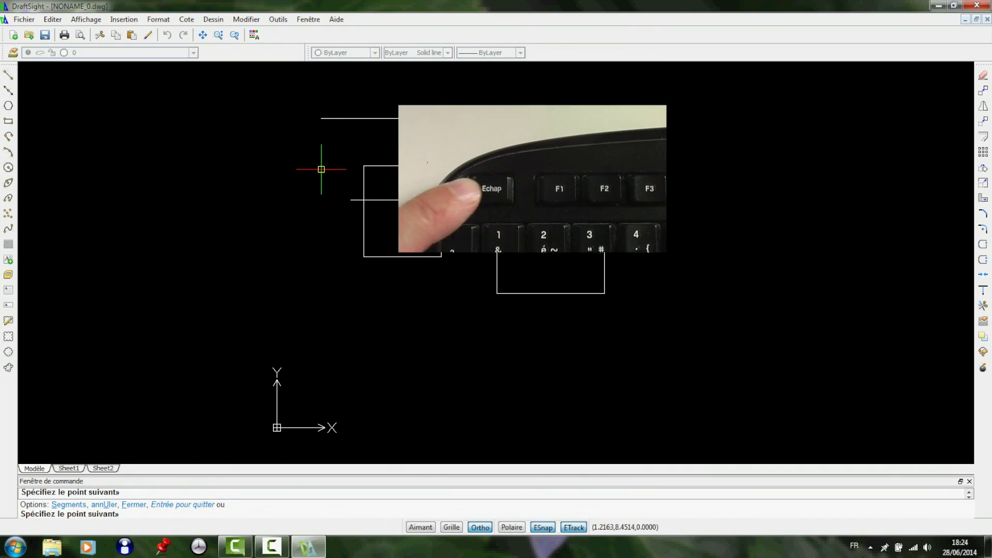
key("Escape")
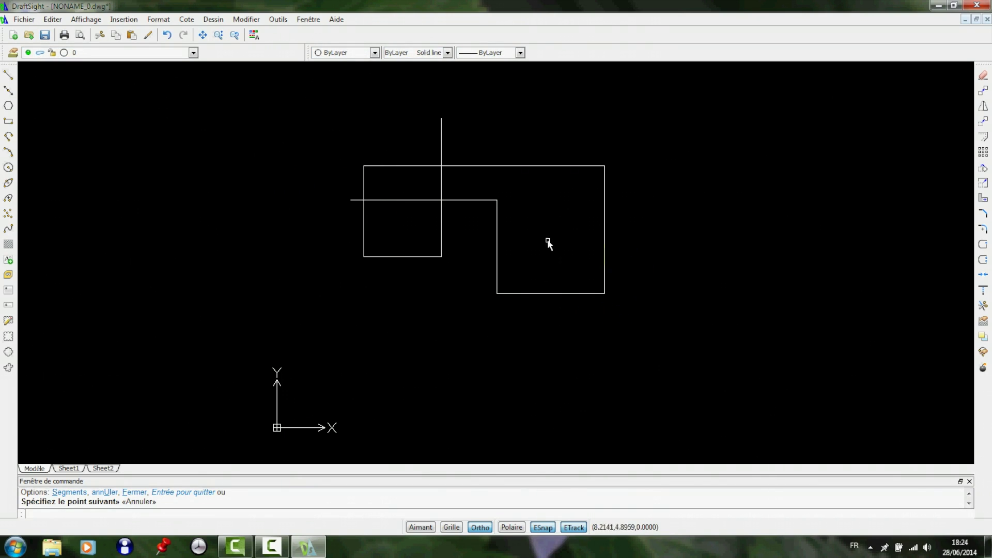
Step: Delete the three connected segments on the right side of the chain by selecting them with a crossing window
left_click(652, 320)
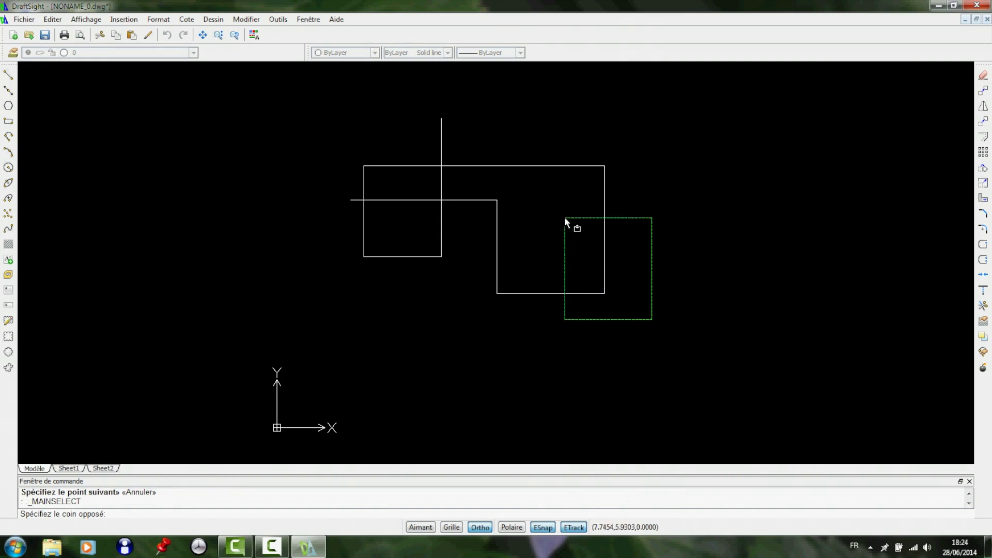
left_click(536, 133)
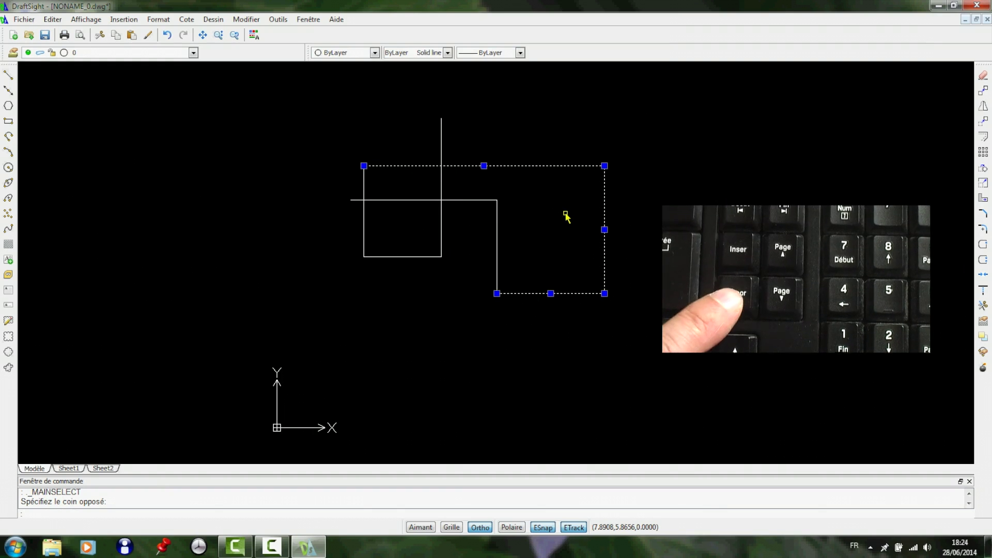
key("Delete")
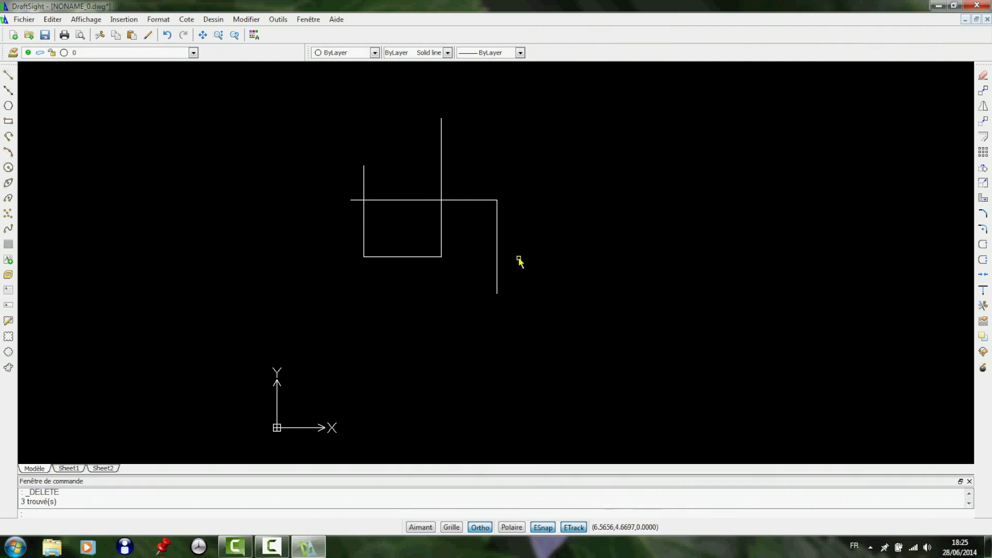
Step: Examine the properties of the vertical line at the right end, including its coordinates, angle and length, and clear the selection
left_click(497, 246)
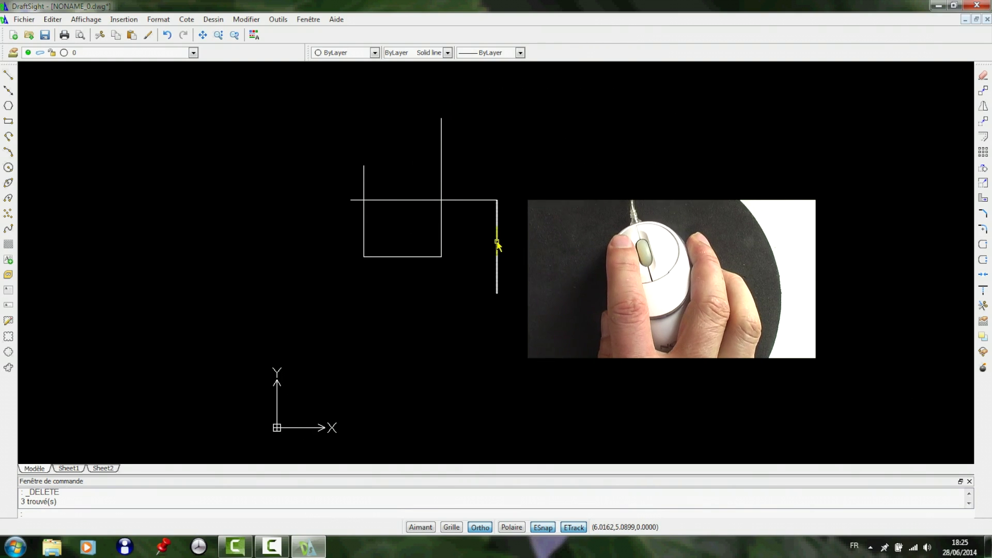
right_click(513, 265)
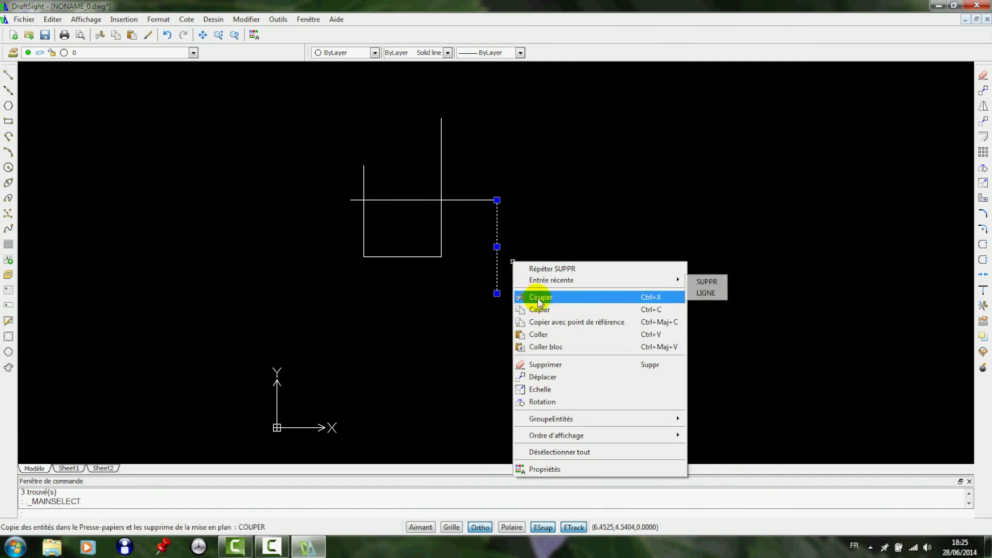
mouse_move(560, 444)
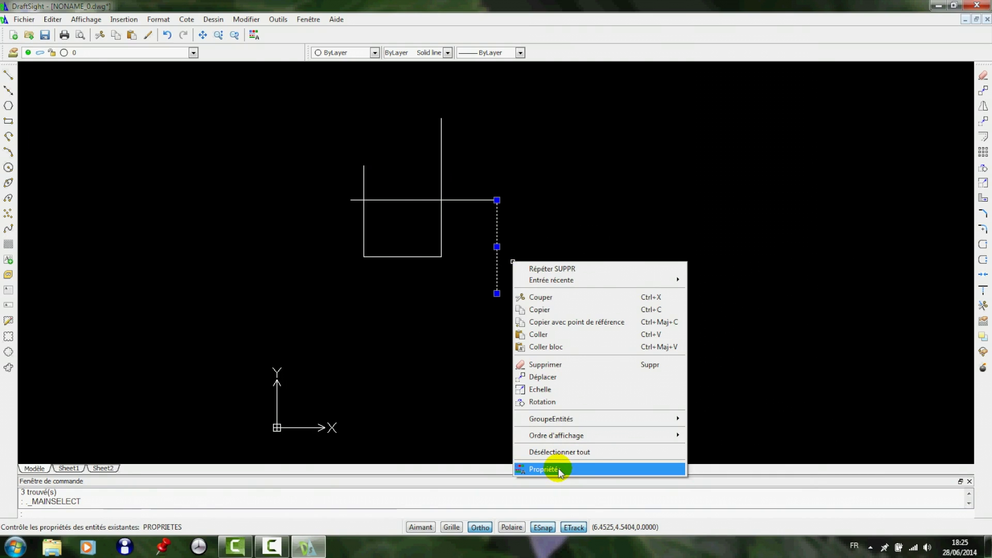
left_click(558, 468)
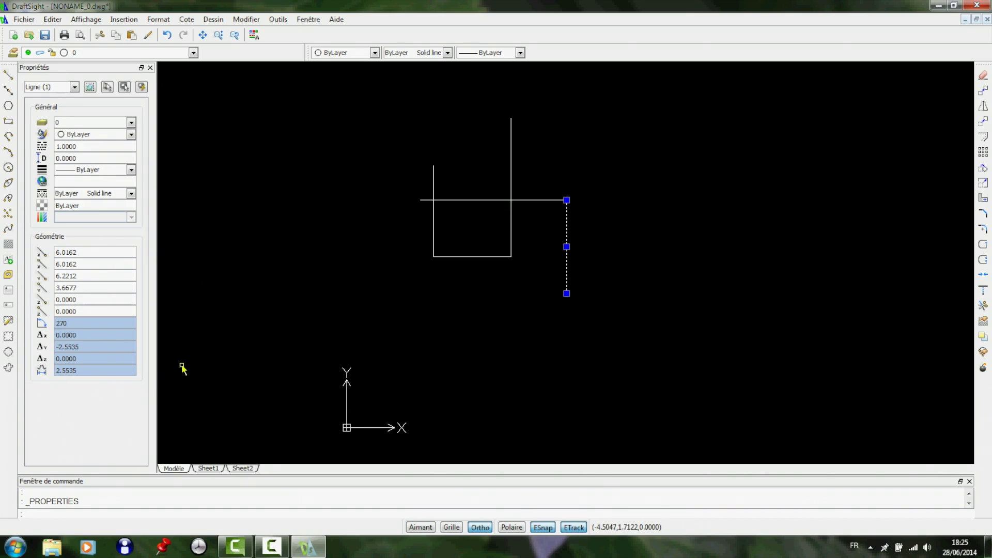
left_click(150, 68)
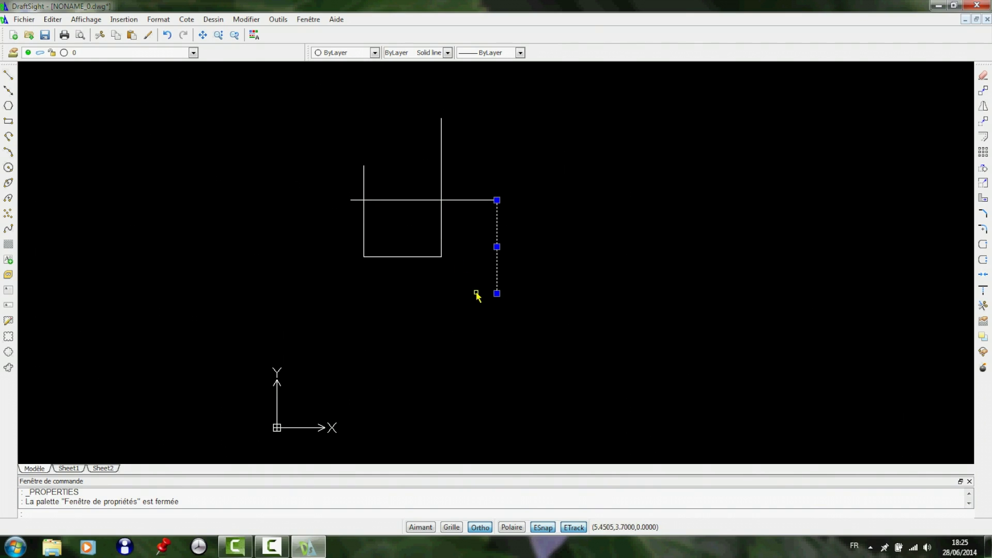
key("Escape")
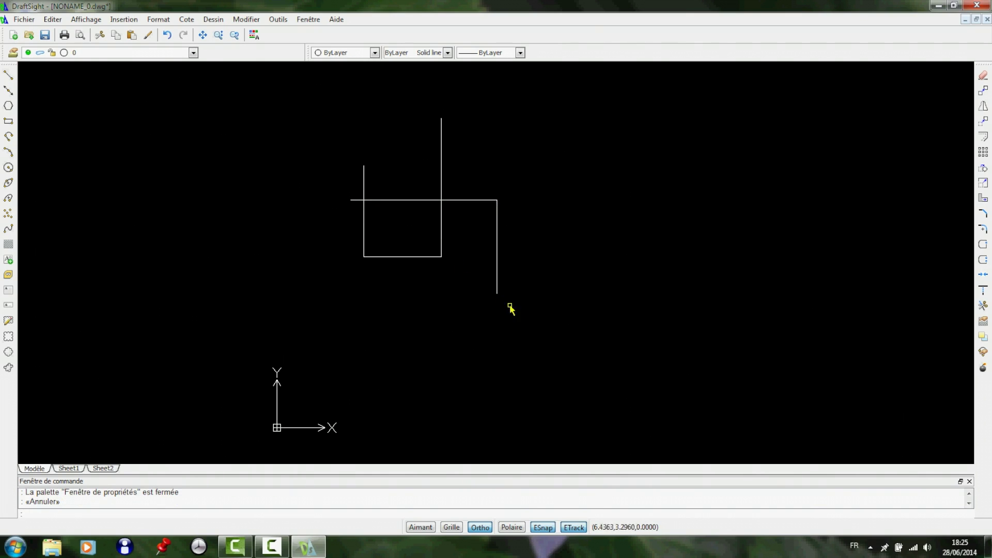
Step: Delete all the remaining lines in the drawing
left_click_drag(541, 299, 324, 114)
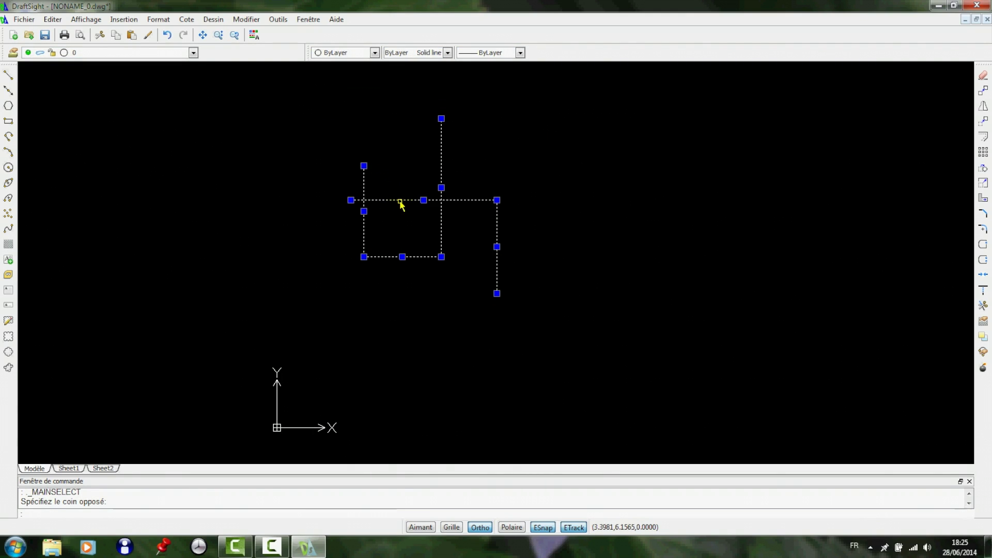
key("Delete")
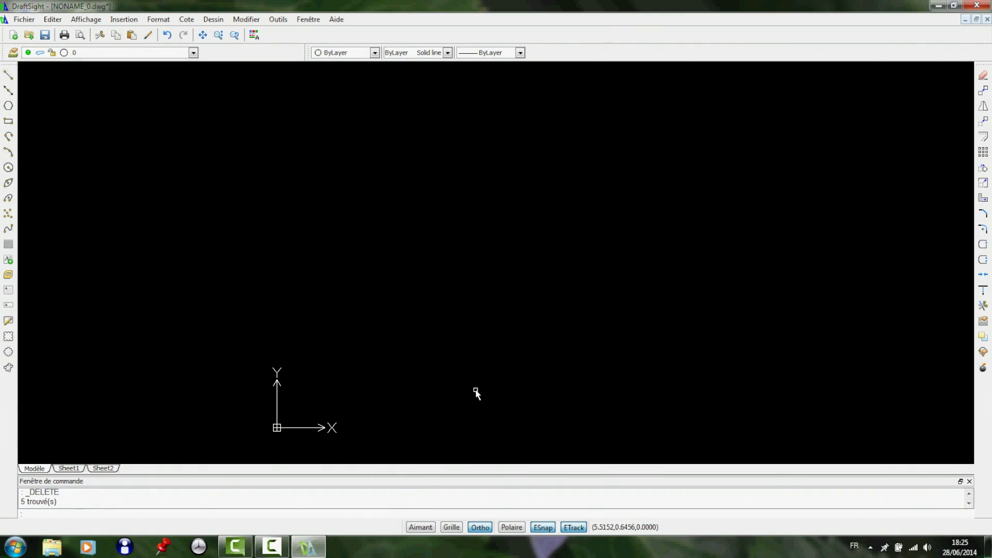
Step: Activate polar guides and draw a chain of six oblique line segments that closes back on its second vertex
left_click(512, 528)
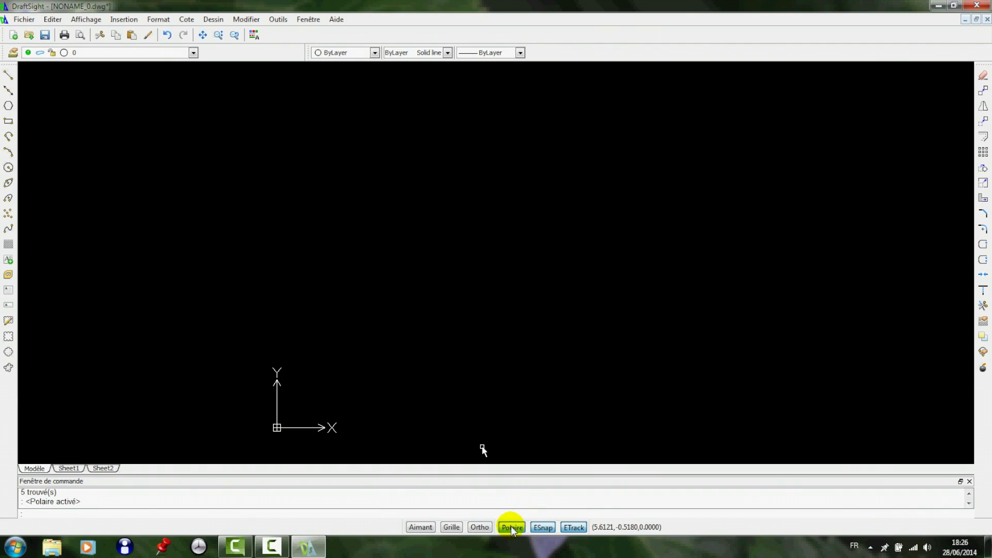
left_click(8, 75)
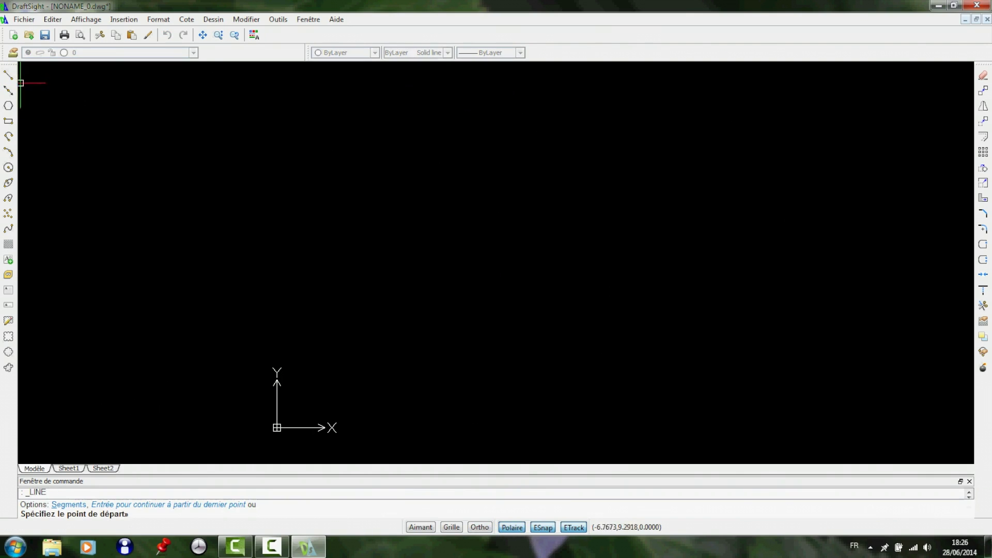
left_click(318, 213)
left_click(440, 283)
left_click(546, 249)
left_click(518, 197)
left_click(417, 198)
left_click(386, 273)
left_click(440, 283)
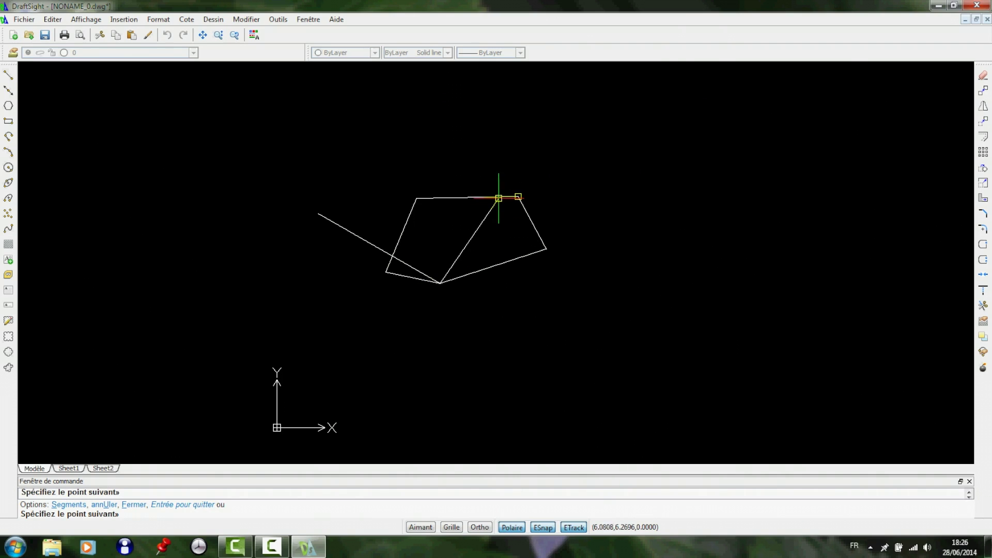
Step: Continue the line to the polygon's upper-right vertex, to the midpoint of its lower-right edge, and along a polar guide to the upper left
left_click(518, 196)
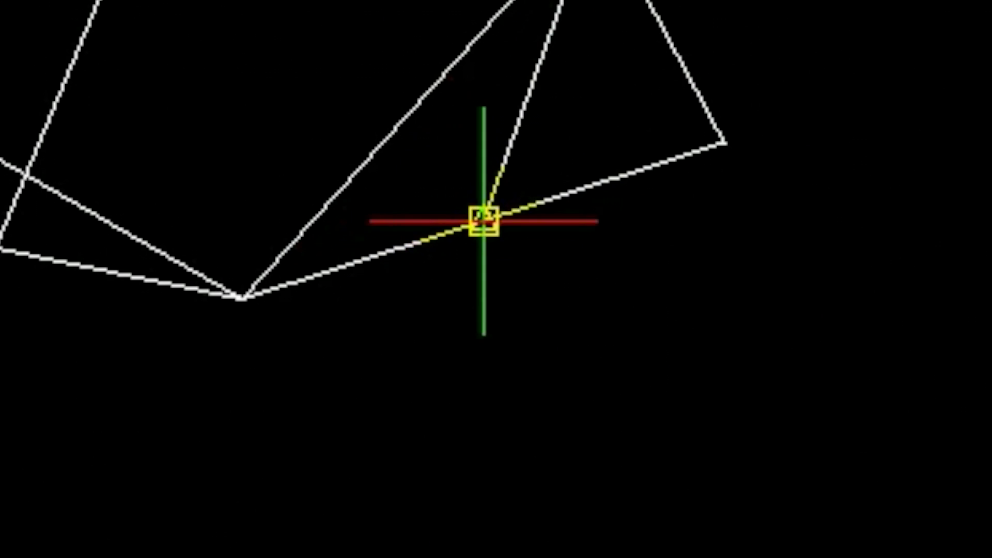
left_click(483, 221)
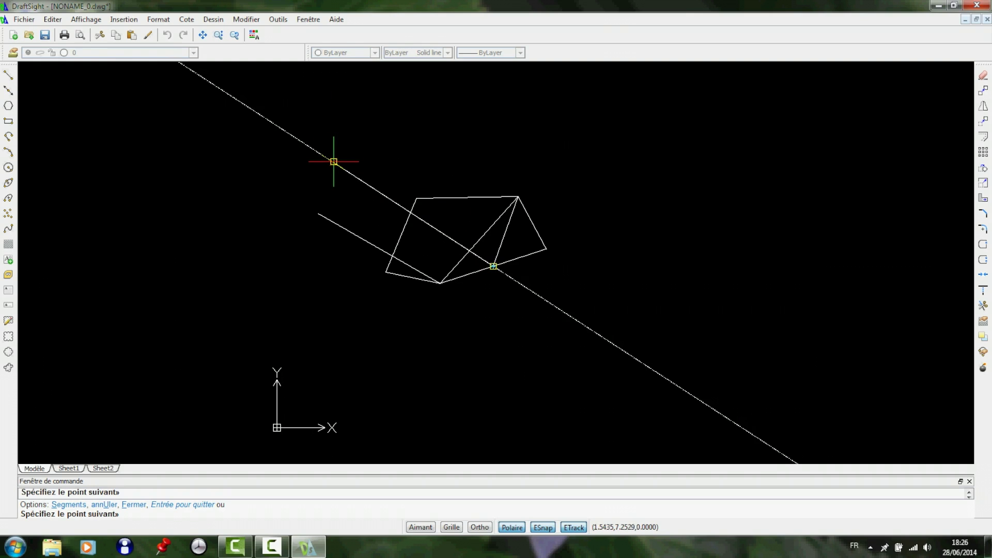
left_click(333, 162)
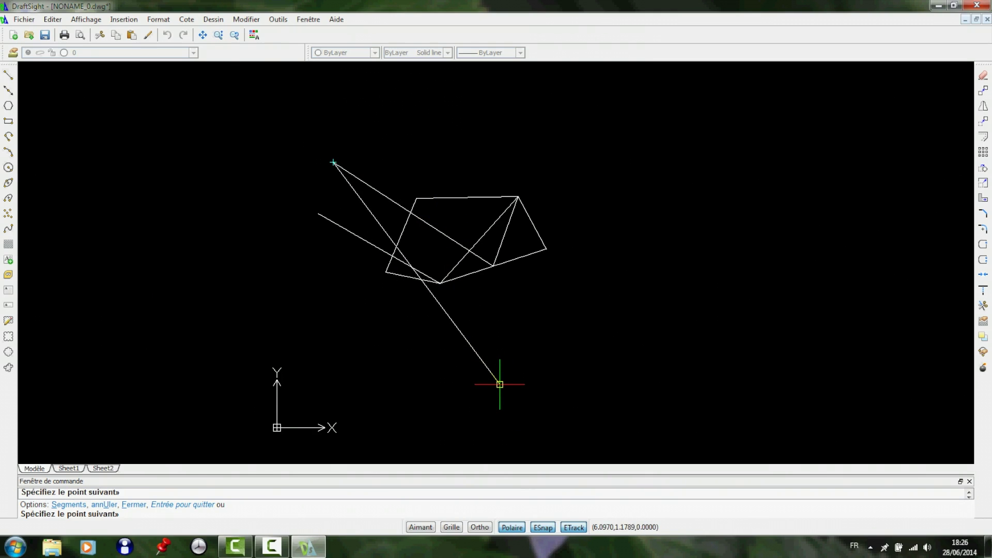
Step: Set the incremental angle of the polar guides to 52 and apply the change
right_click(510, 527)
left_click(527, 519)
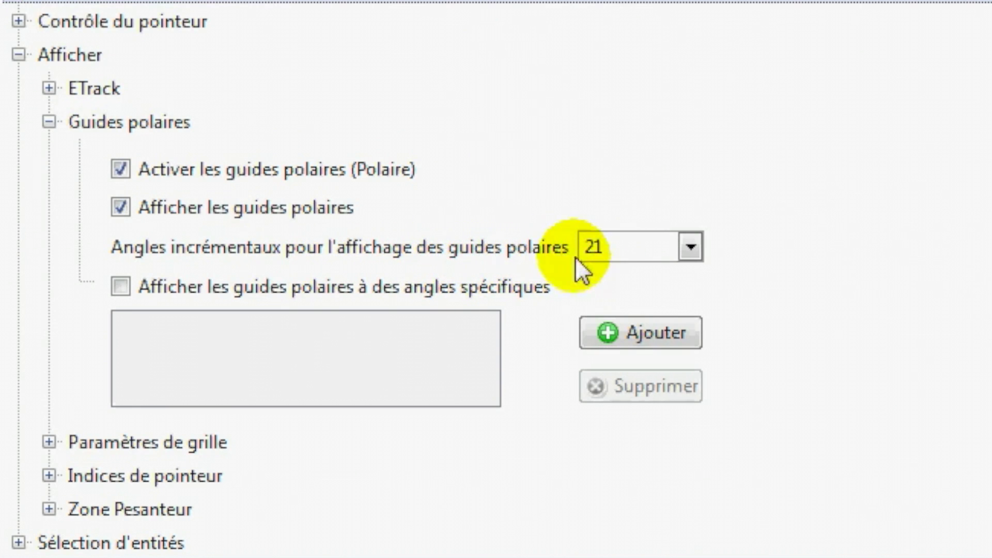
left_click(610, 247)
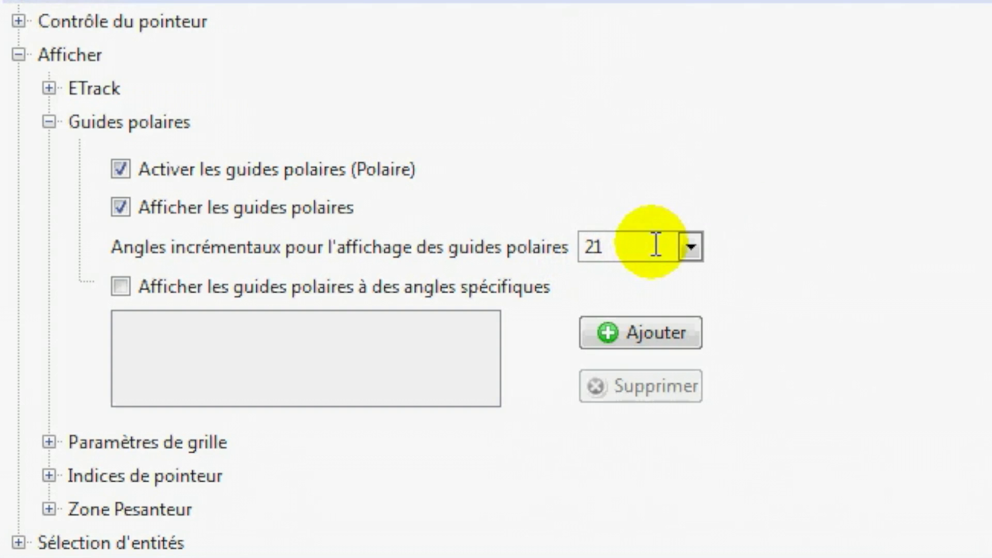
key("BackSpace")
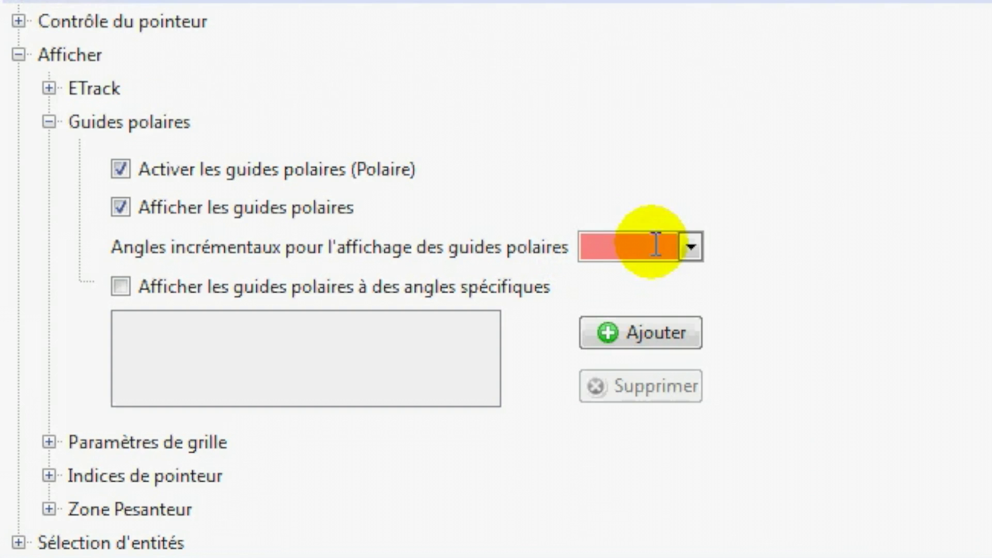
type("52")
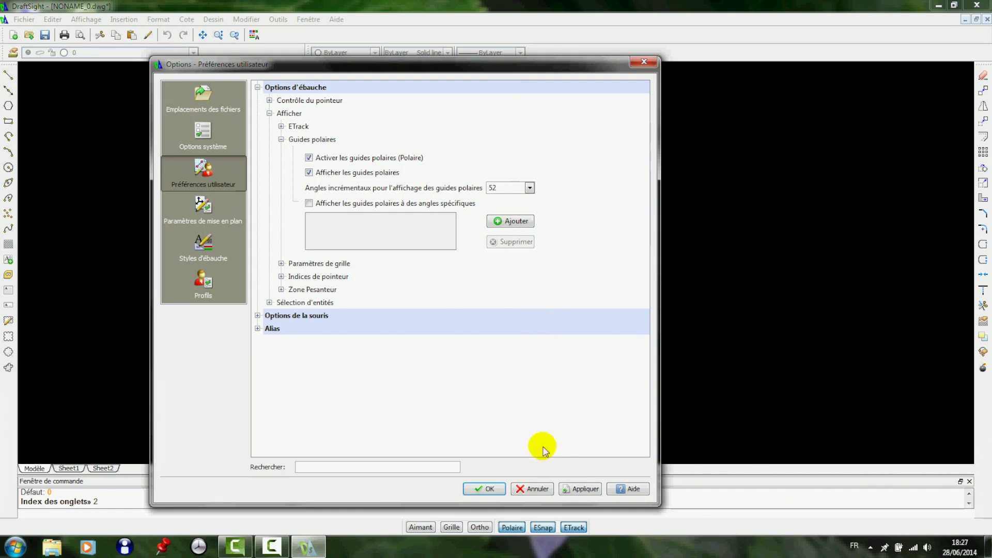
left_click(581, 489)
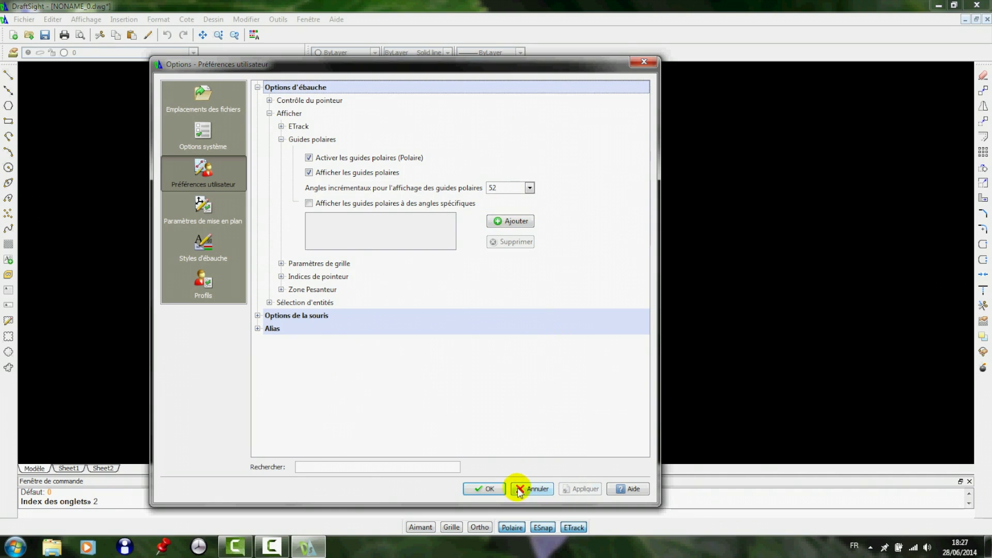
left_click(493, 488)
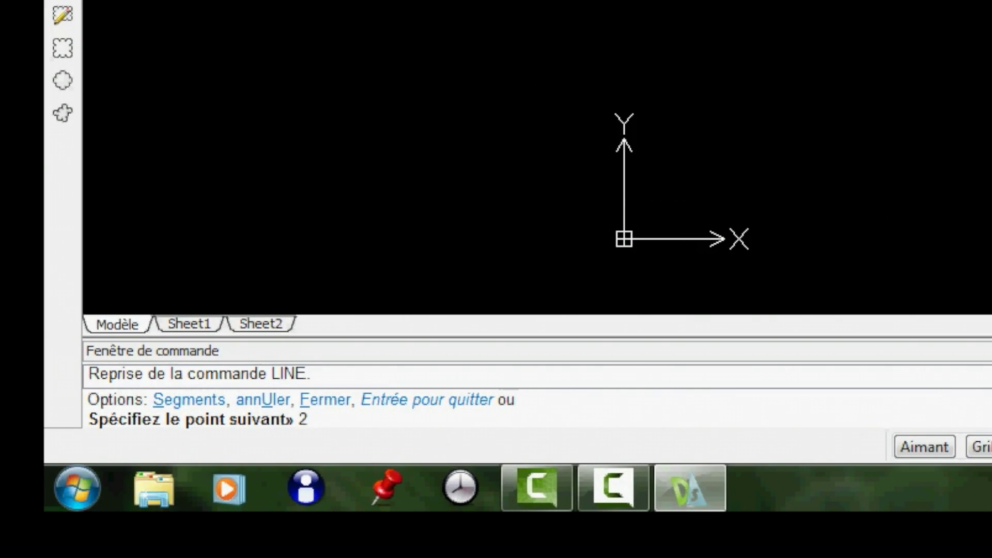
Step: Add a segment of length 2 along the polar guide to the upper right and end the line command
key("Return")
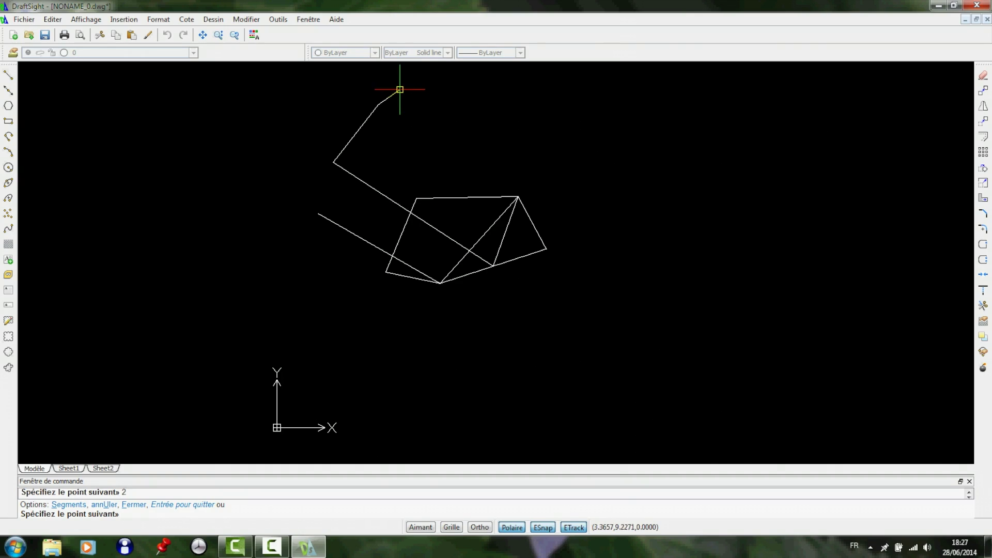
type("u")
key("Return")
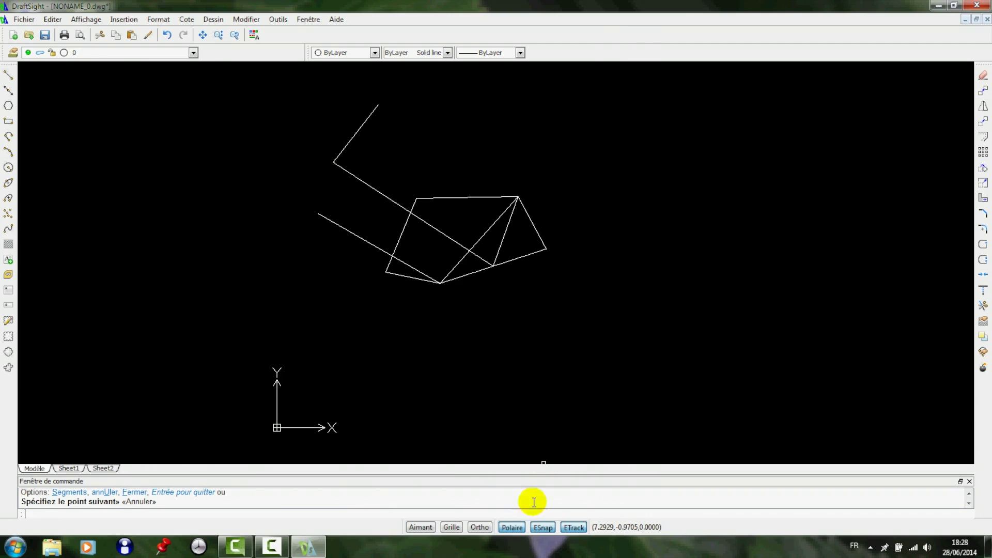
Step: Set the incremental angle of the polar guides to 45 and apply the change
right_click(512, 528)
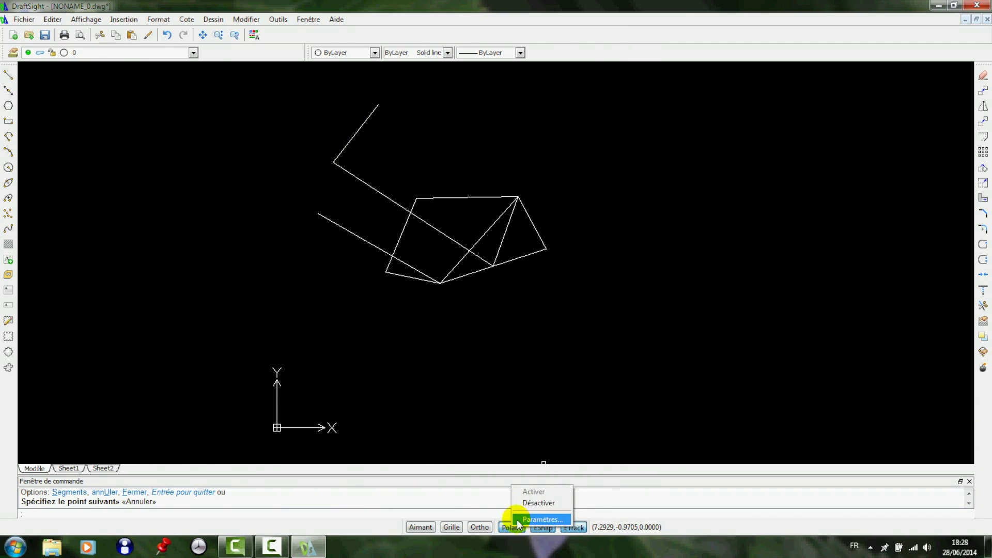
left_click(524, 518)
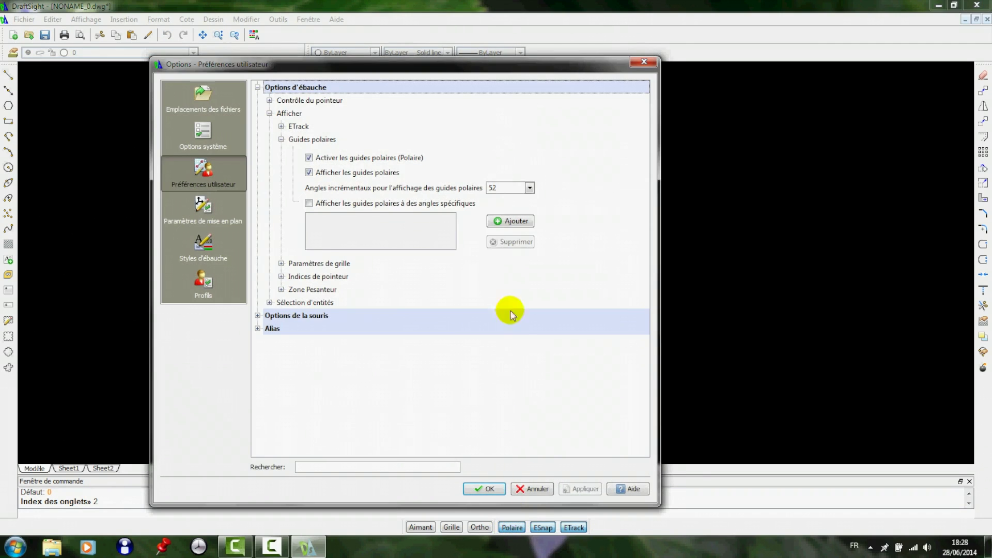
left_click(497, 189)
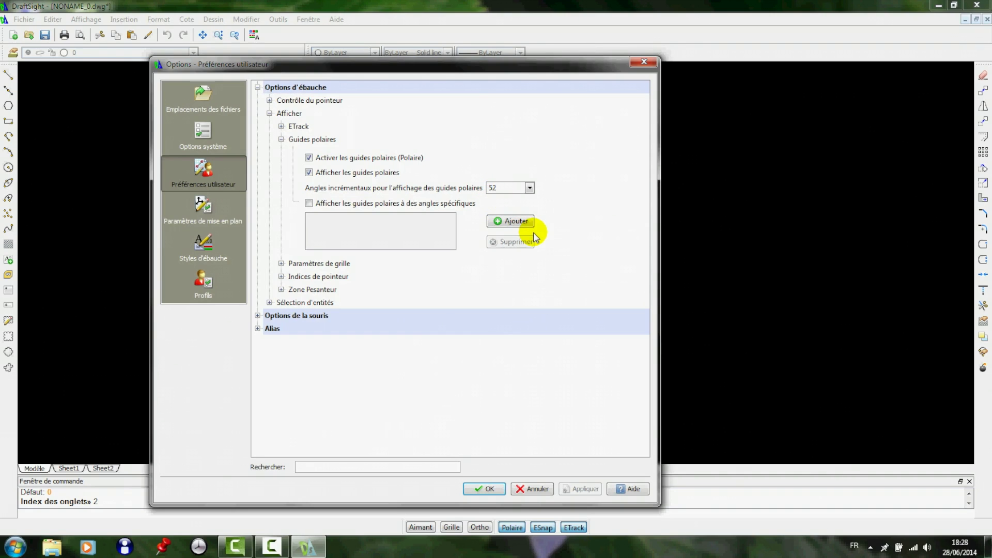
key("BackSpace")
key("BackSpace")
type("45")
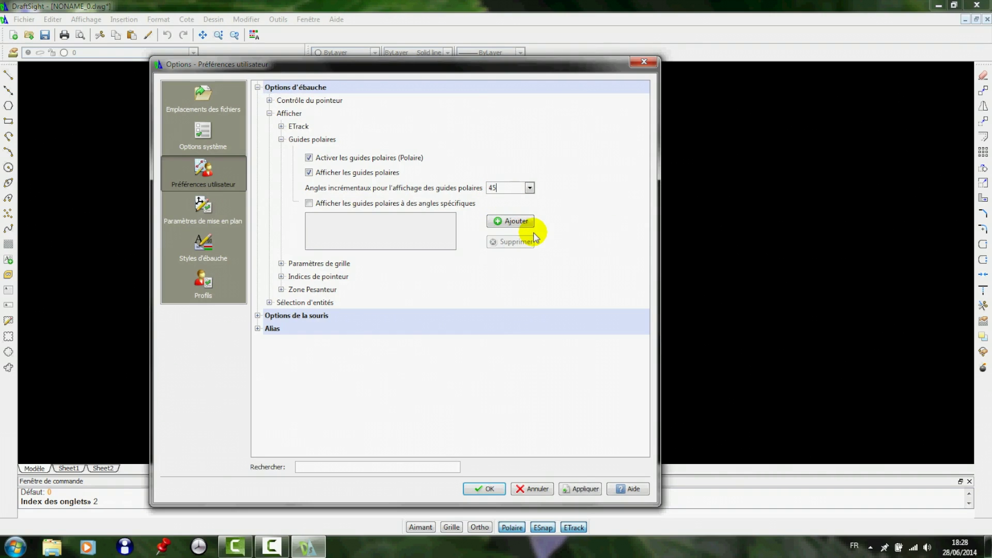
left_click(580, 489)
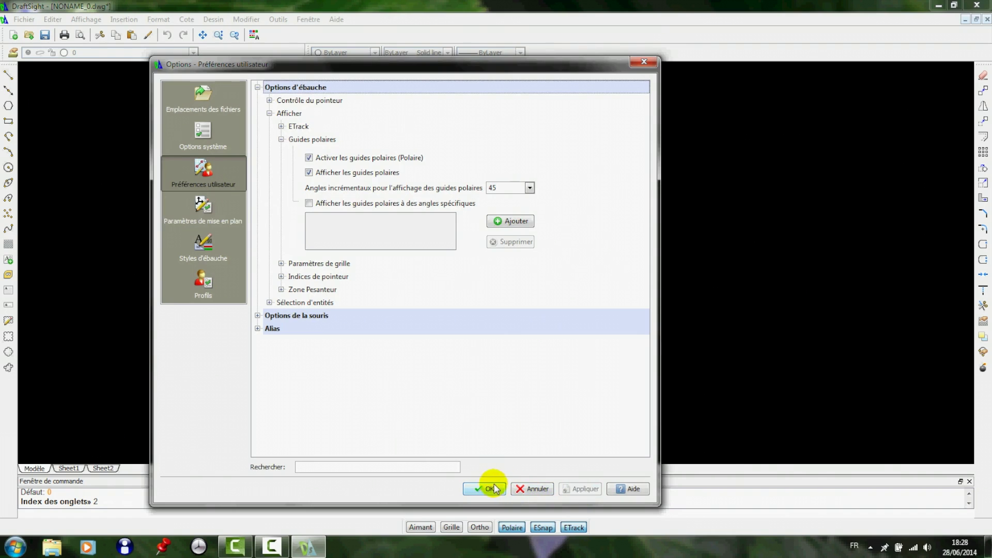
left_click(493, 488)
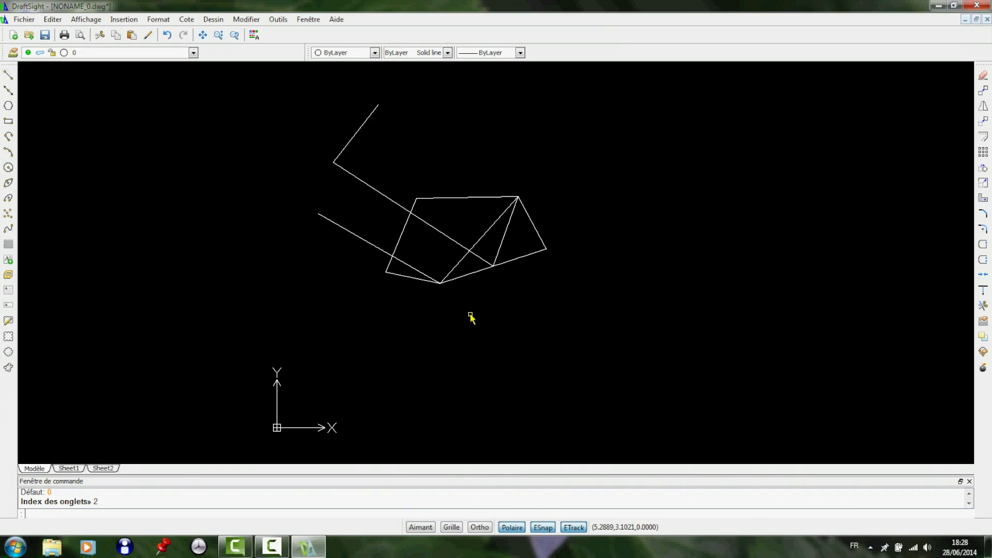
scroll(470, 316, "down", 2)
scroll(470, 316, "up", 3)
scroll(470, 316, "down", 2)
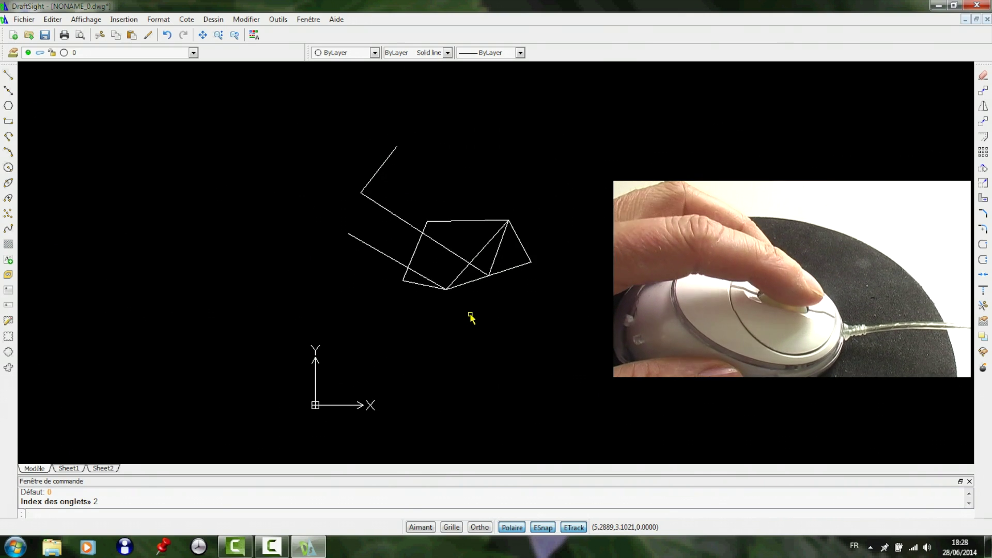
scroll(470, 316, "up", 3)
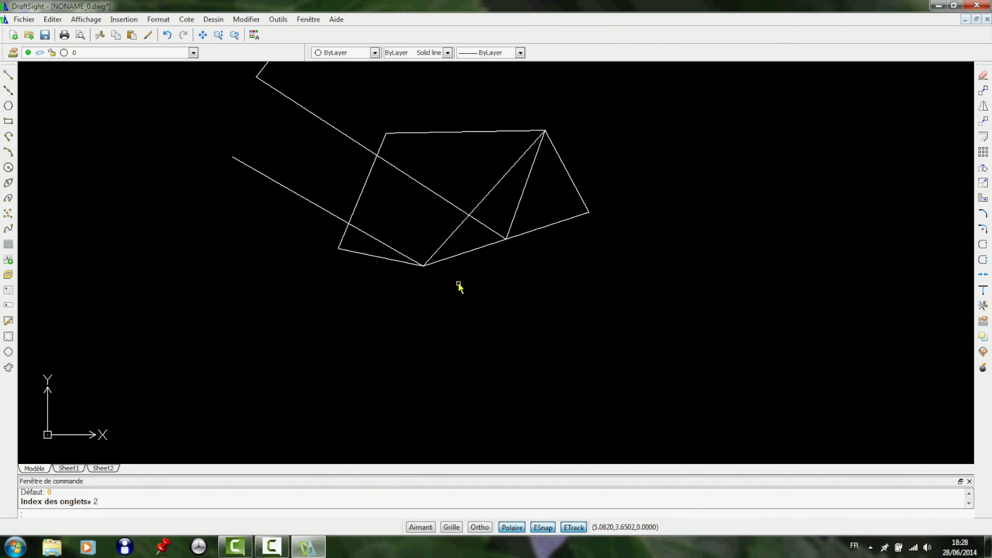
mouse_move(408, 206)
middle_mouse_down()
mouse_move(405, 325)
mouse_move(429, 309)
middle_mouse_up()
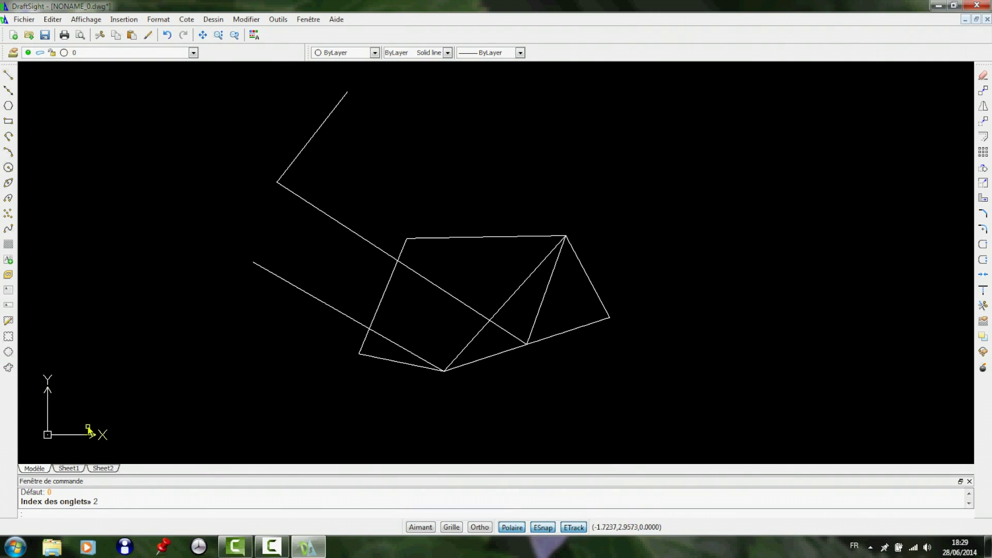
Step: Turn off the display of the coordinate system icon (Icône SCP) in the drawing area
left_click(107, 53)
left_click(86, 19)
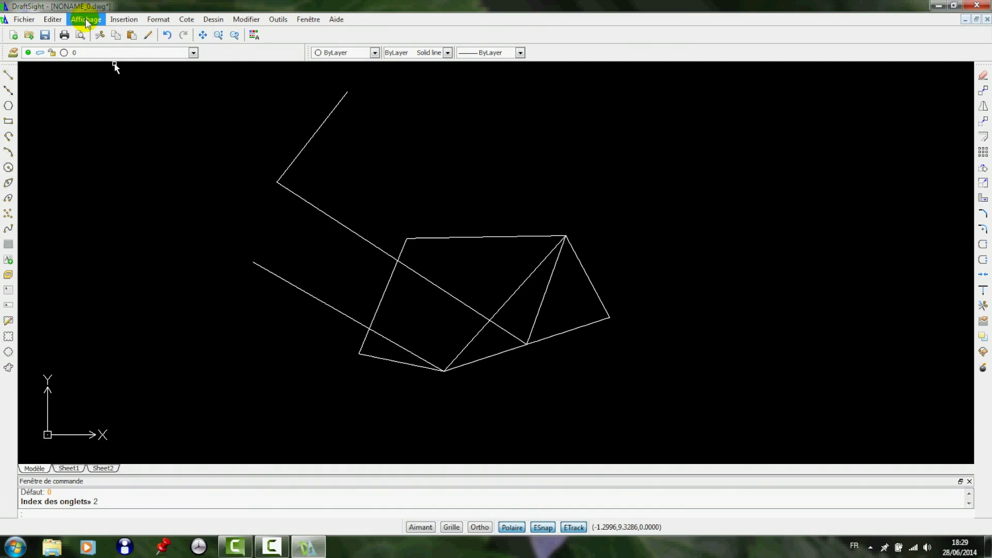
mouse_move(106, 189)
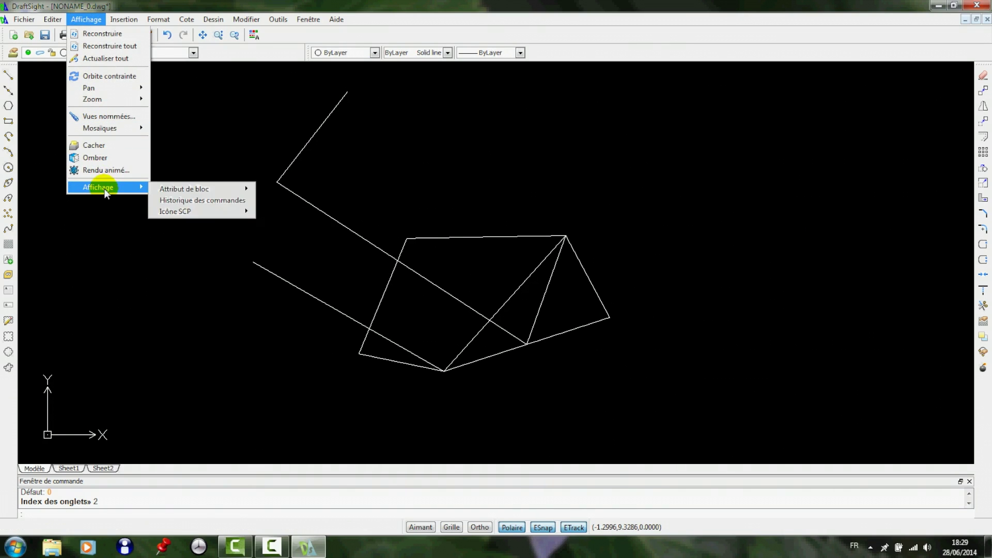
mouse_move(170, 211)
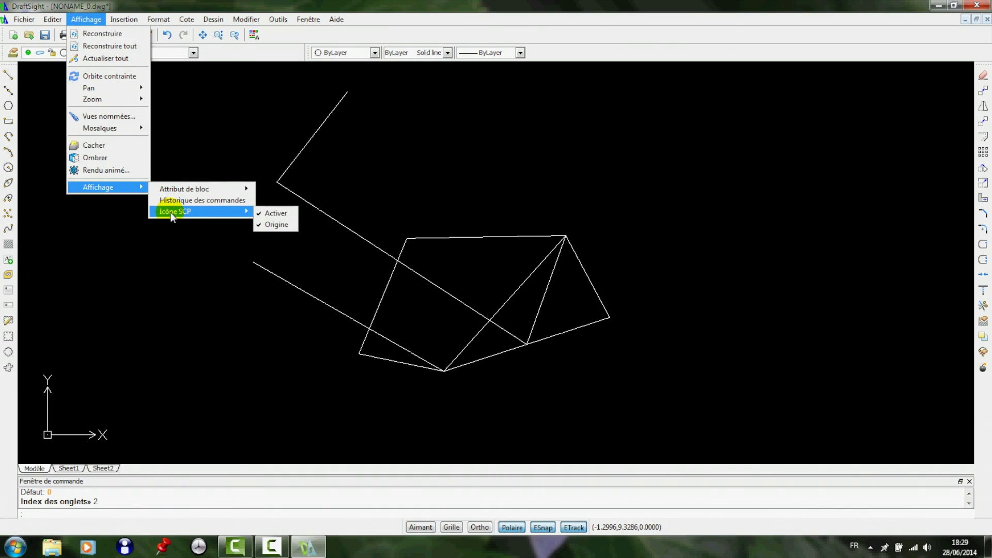
left_click(271, 214)
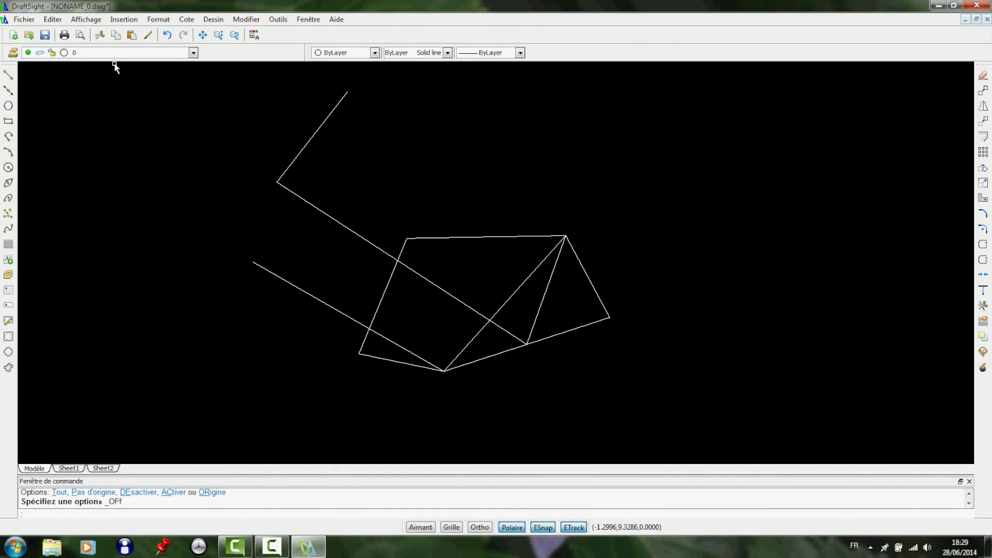